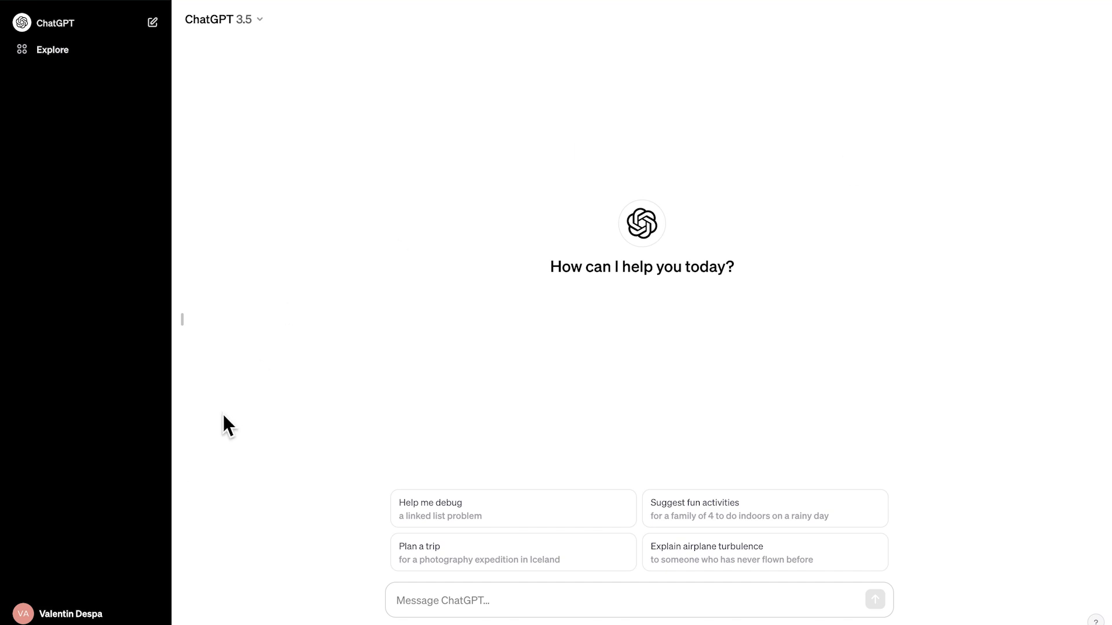
View the current subscription plan details from the account menu, then dismiss them
left_click(65, 612)
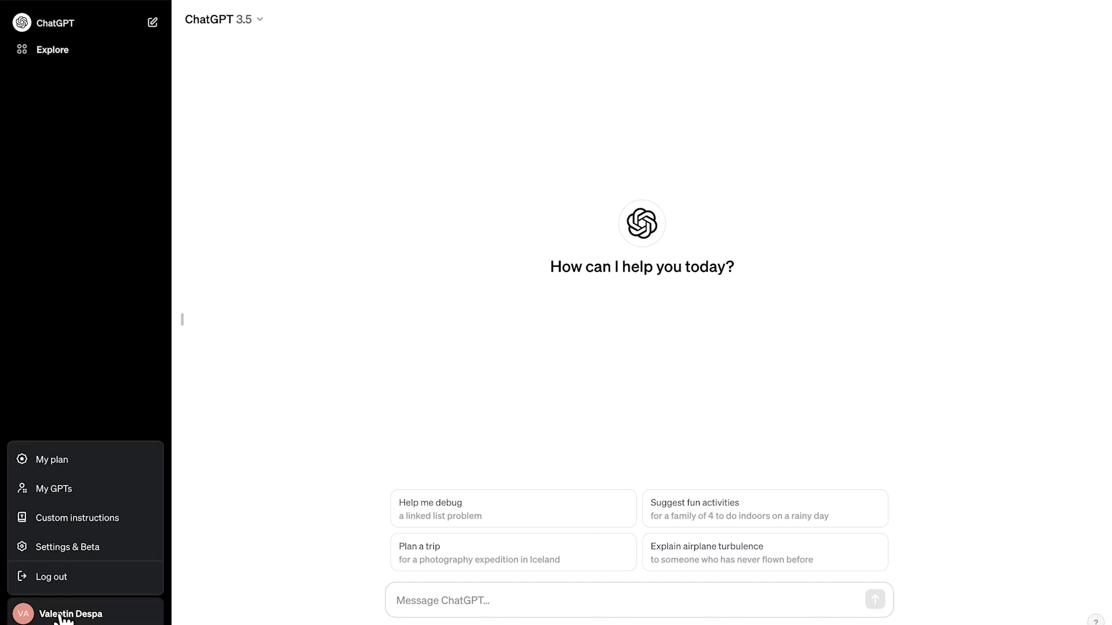
left_click(75, 472)
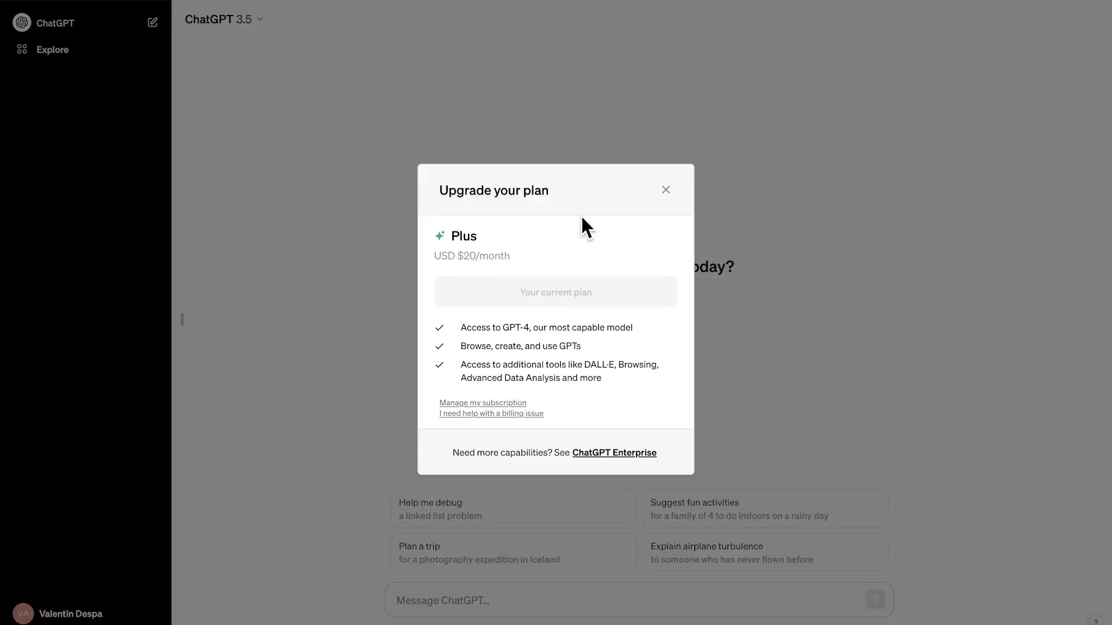
left_click_drag(620, 197, 513, 253)
left_click(665, 190)
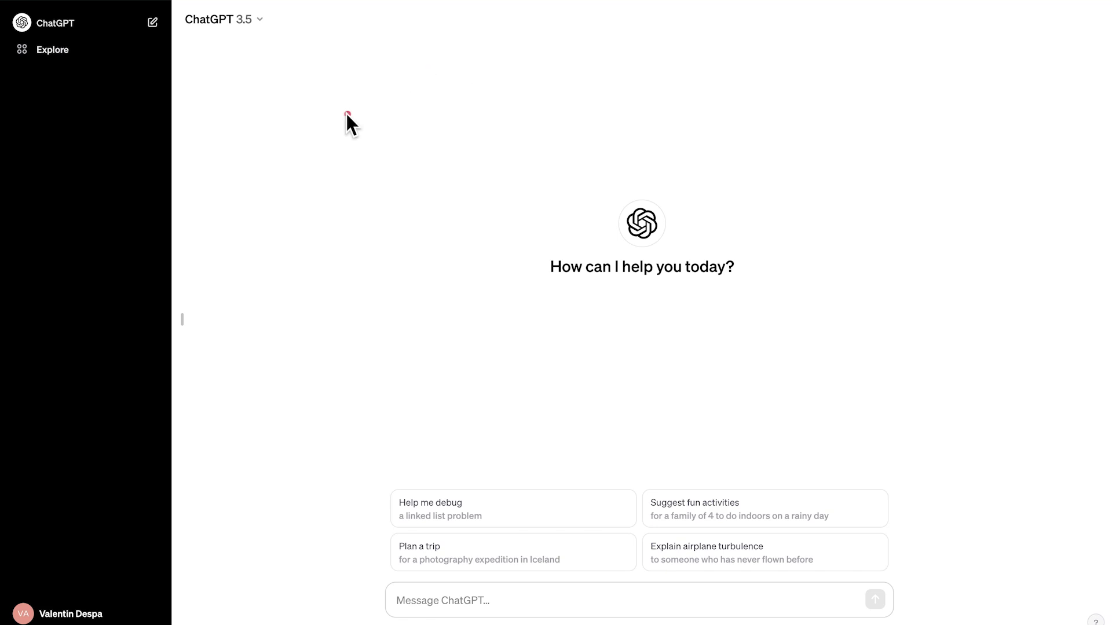
Go to the Explore GPTs page showing My GPTs and OpenAI's GPTs
mouse_move(346, 114)
left_mouse_down()
mouse_move(234, 75)
mouse_move(92, 50)
left_mouse_up()
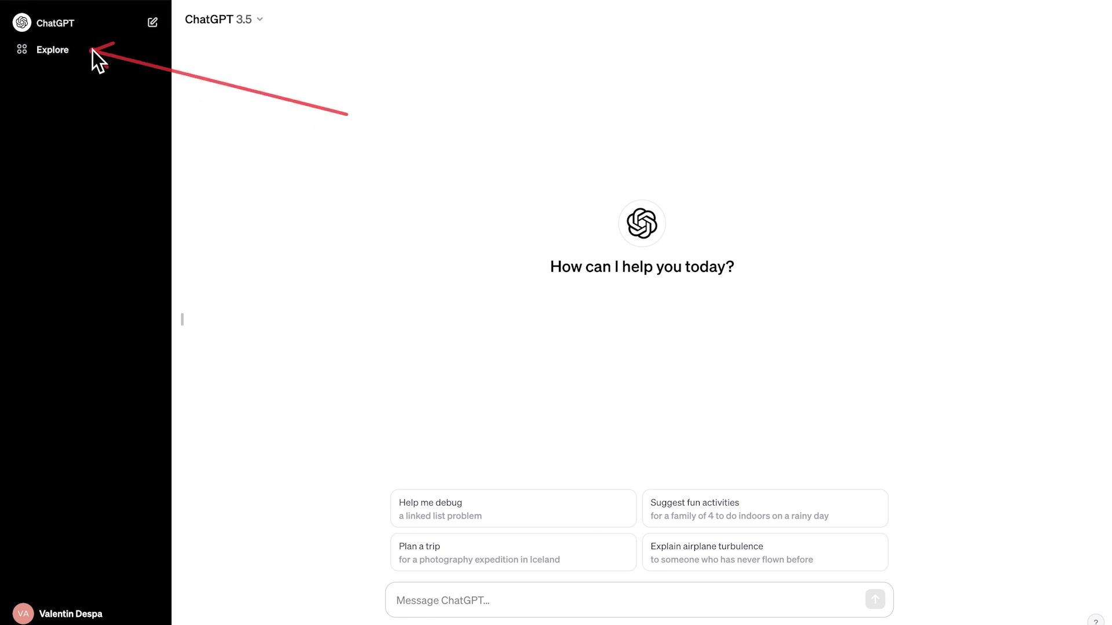
left_click(58, 51)
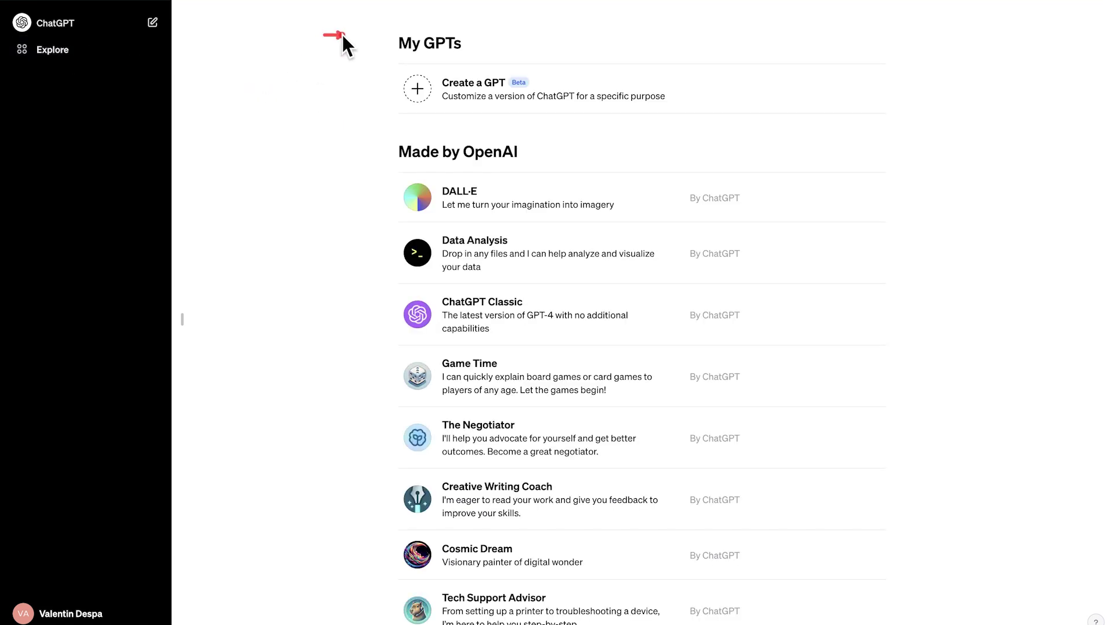
left_click_drag(342, 35, 391, 45)
left_click_drag(579, 135, 550, 112)
Start an untitled draft with Create a GPT, showing the Create tab and empty Preview
left_click(457, 98)
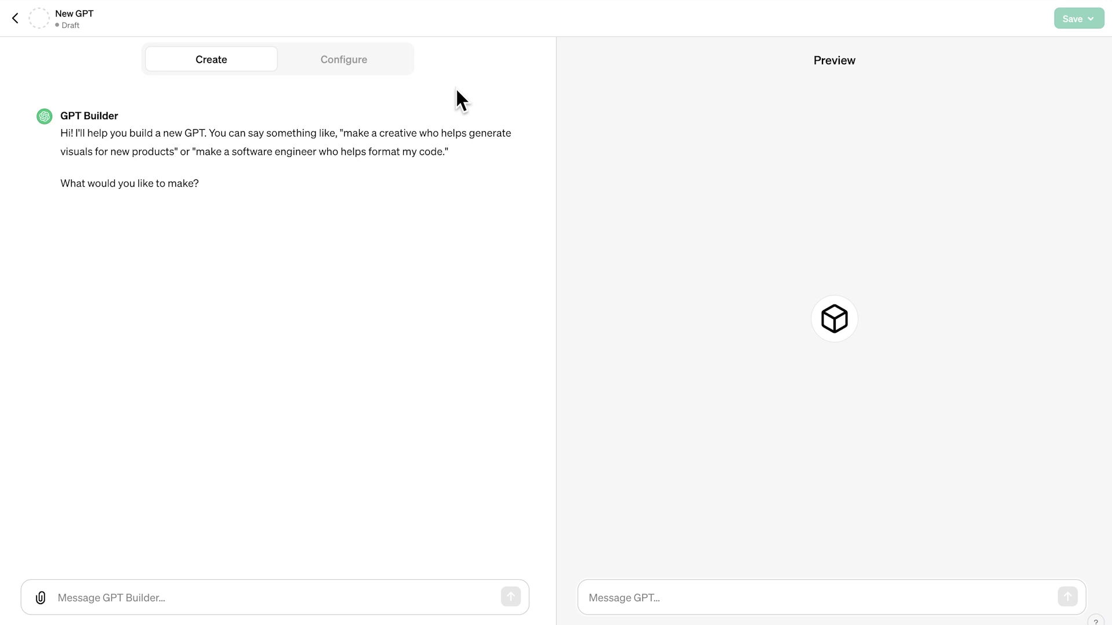
left_click_drag(182, 33, 103, 29)
left_click_drag(292, 16, 291, 111)
Draft an unsent request for a GPT giving milk-free, veggie-rich breakfast, lunch and dinner ideas
triple_click(85, 183)
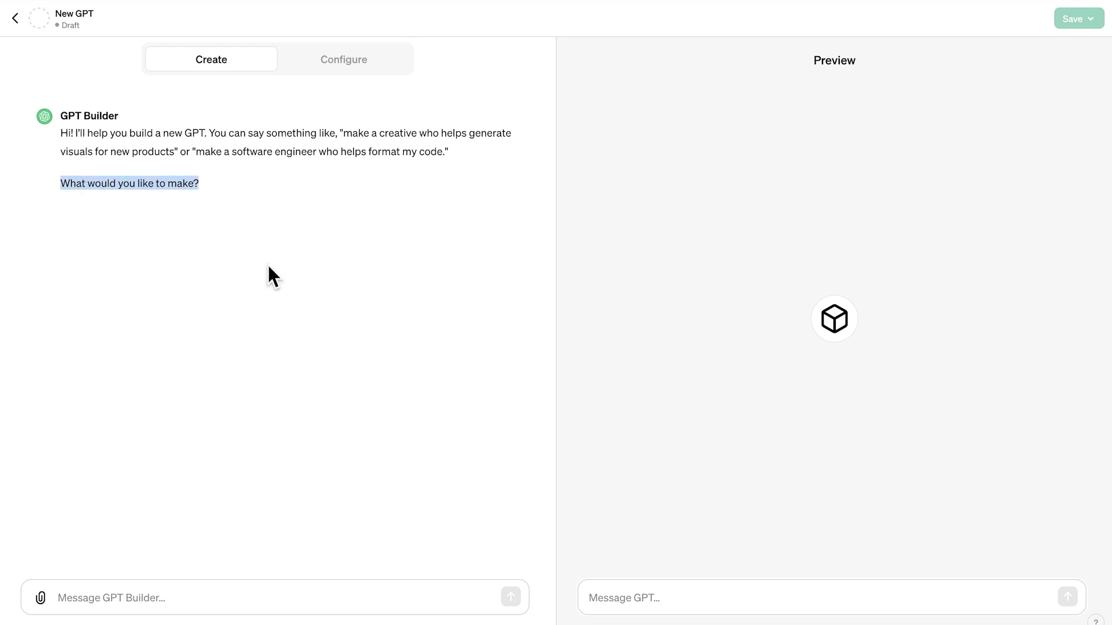
left_click(159, 606)
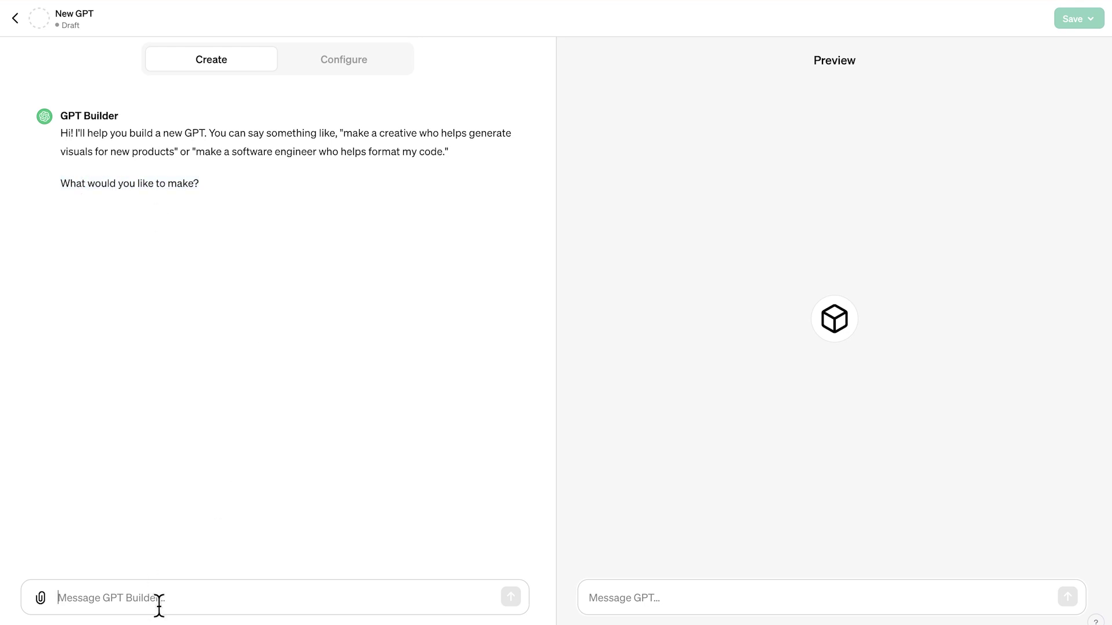
type("I want to build a")
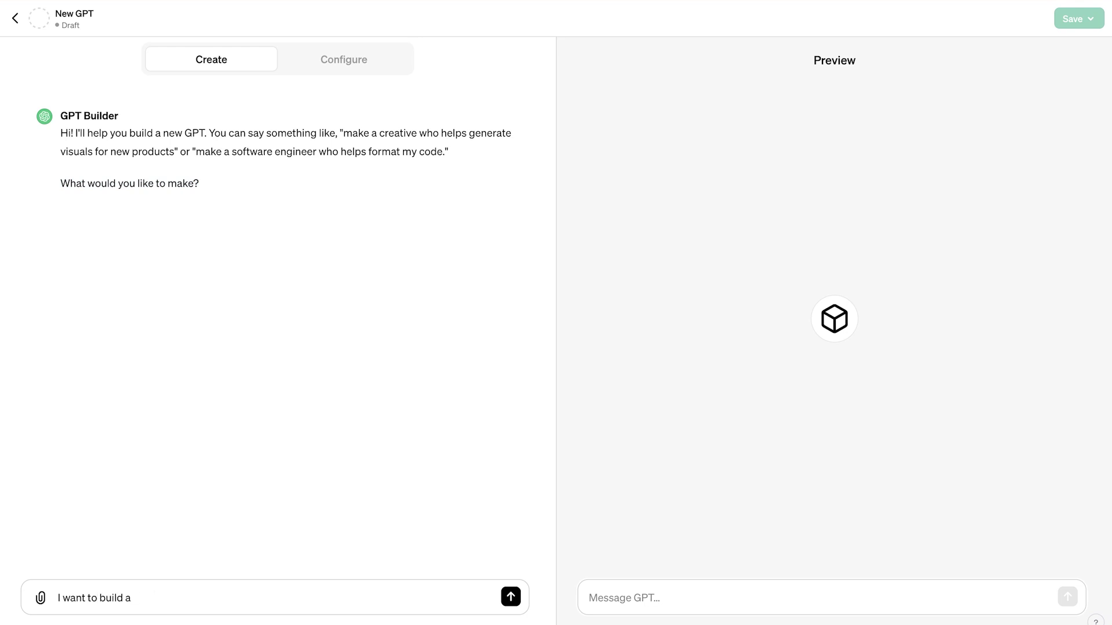
type(" GPT that helps me generate meal ideas fr")
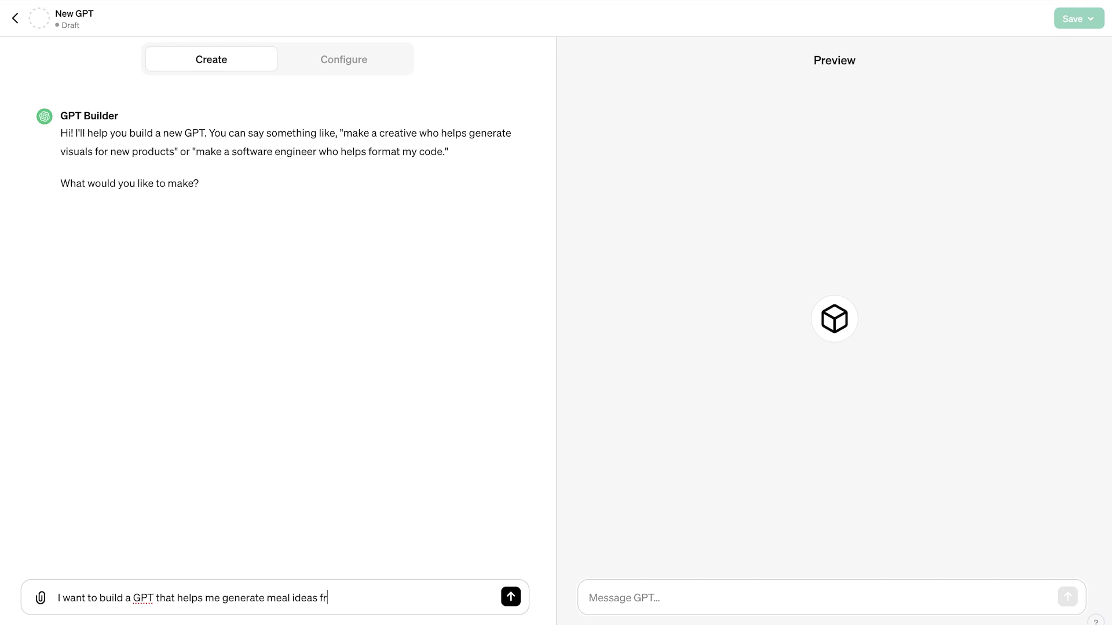
key("BackSpace")
type("or breakfast, lunch and dinner. While I eat")
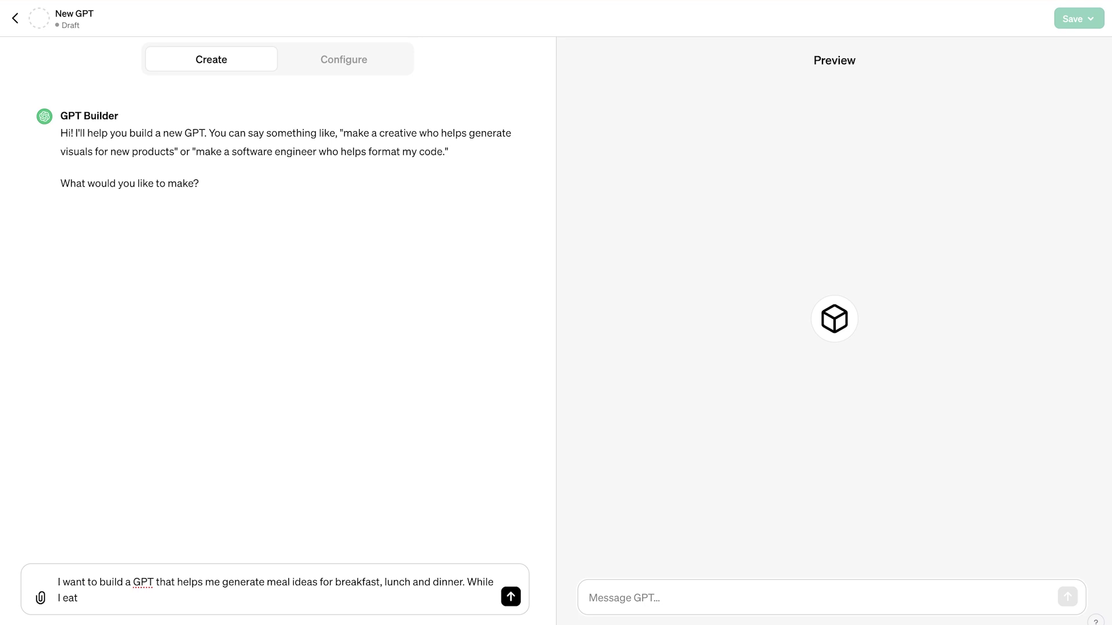
type(" meat, I prefer the meals to be rich in veggies")
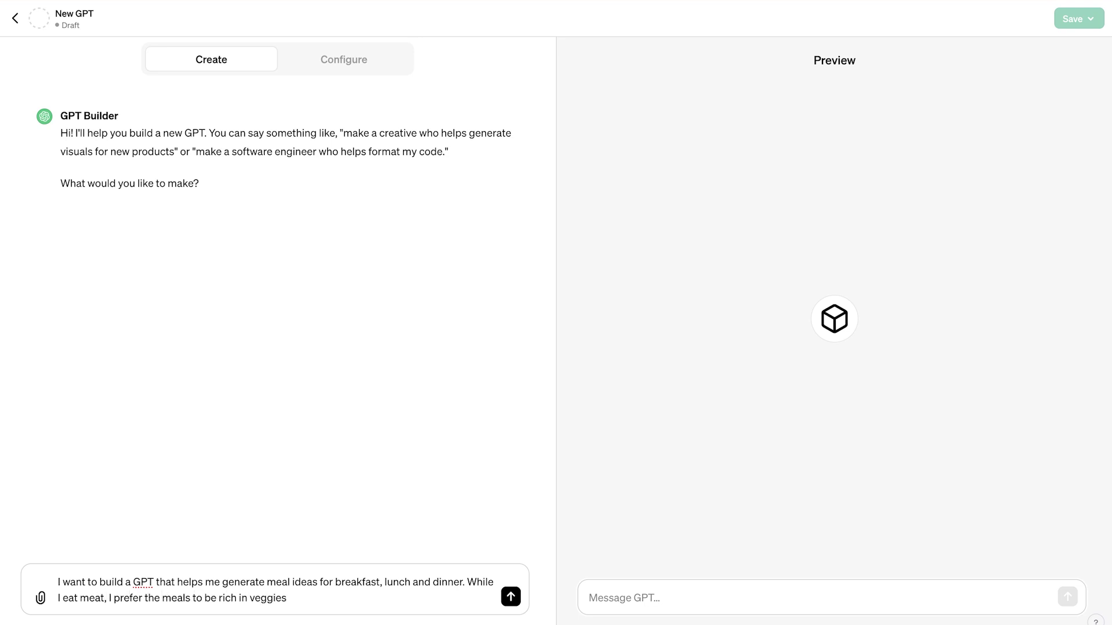
type(" and nutrients. I eat eggs and cheese but I")
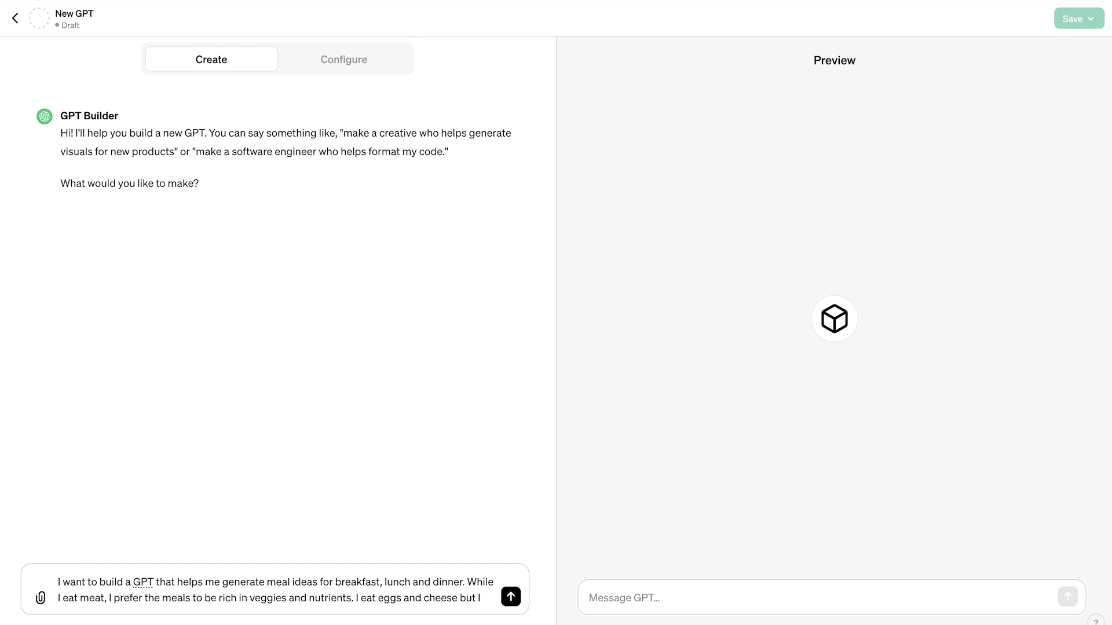
type(" am intolerant to milk.")
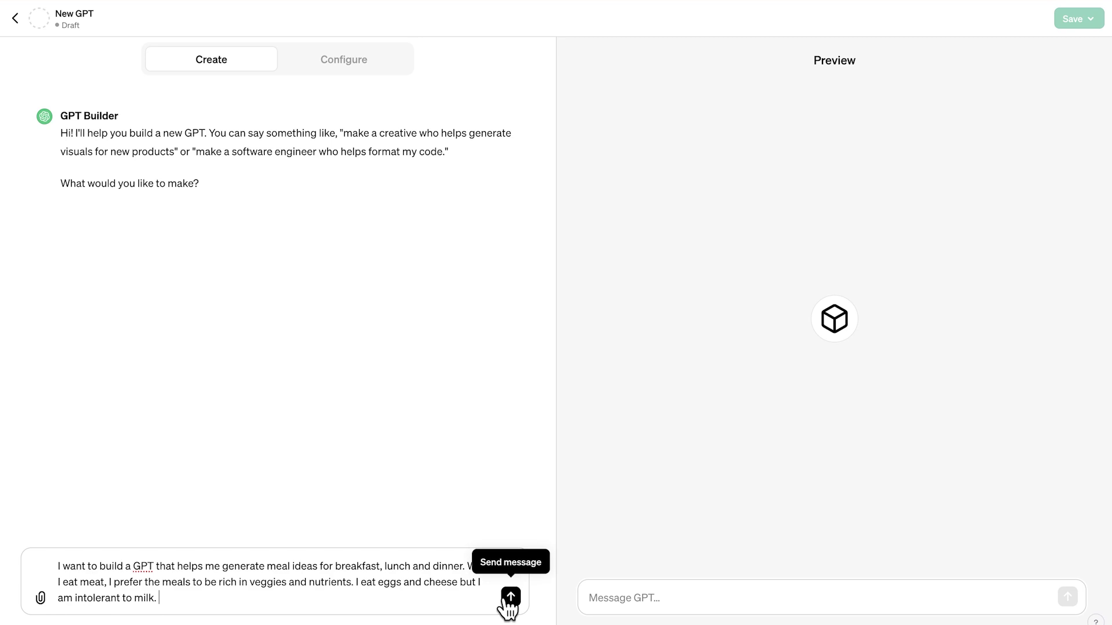
Submit the meal-idea description and reply 'Yes' to accept the suggested name Culinary Creator
left_click(508, 599)
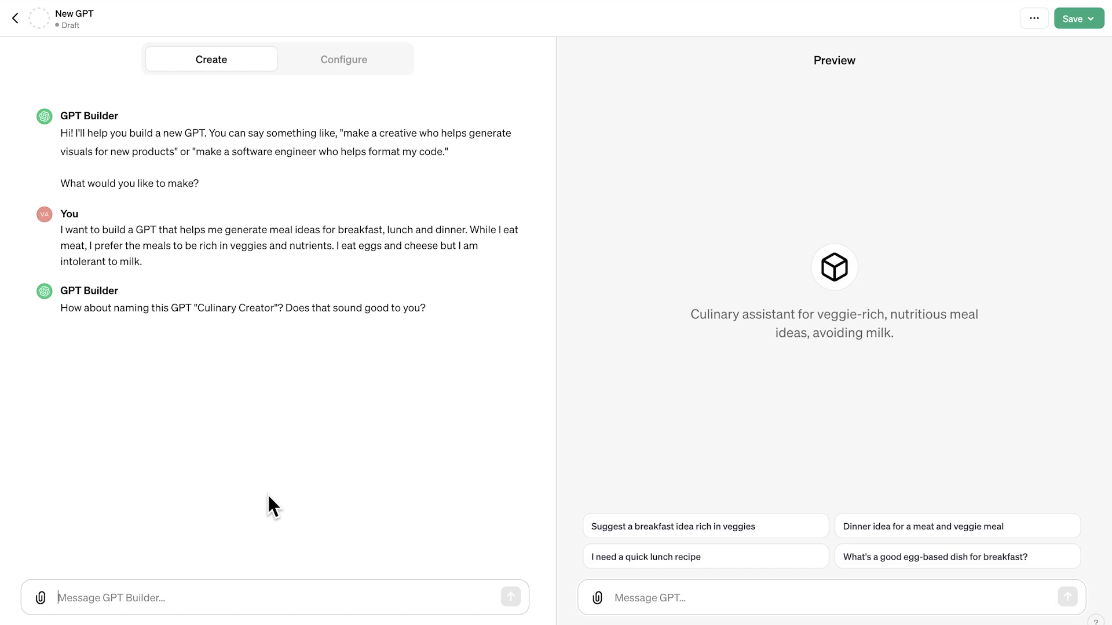
type("Yes")
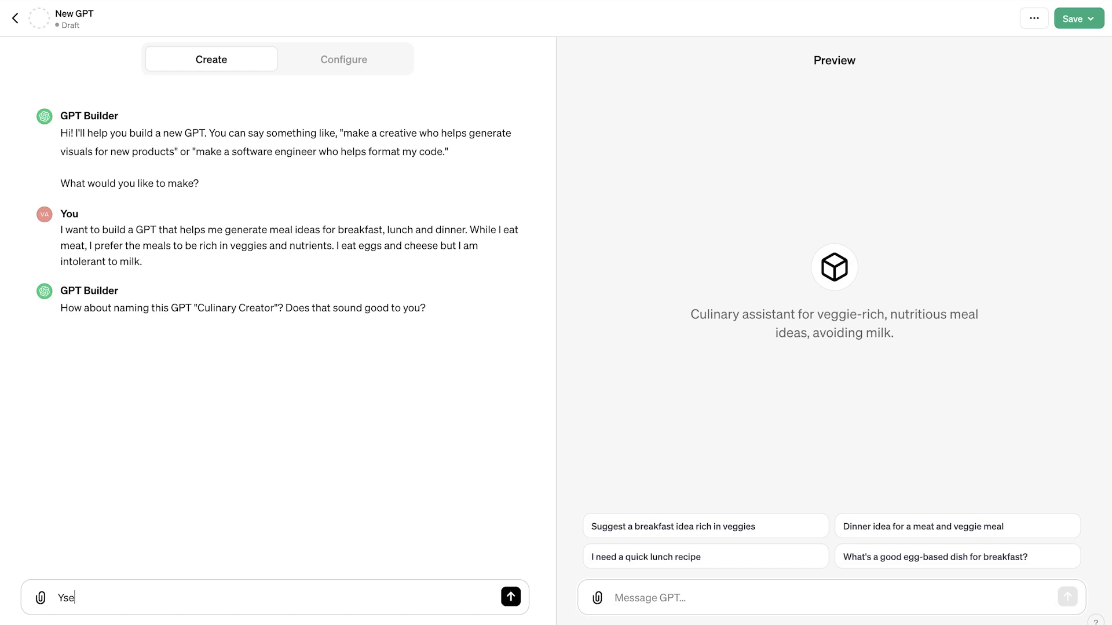
key("Return")
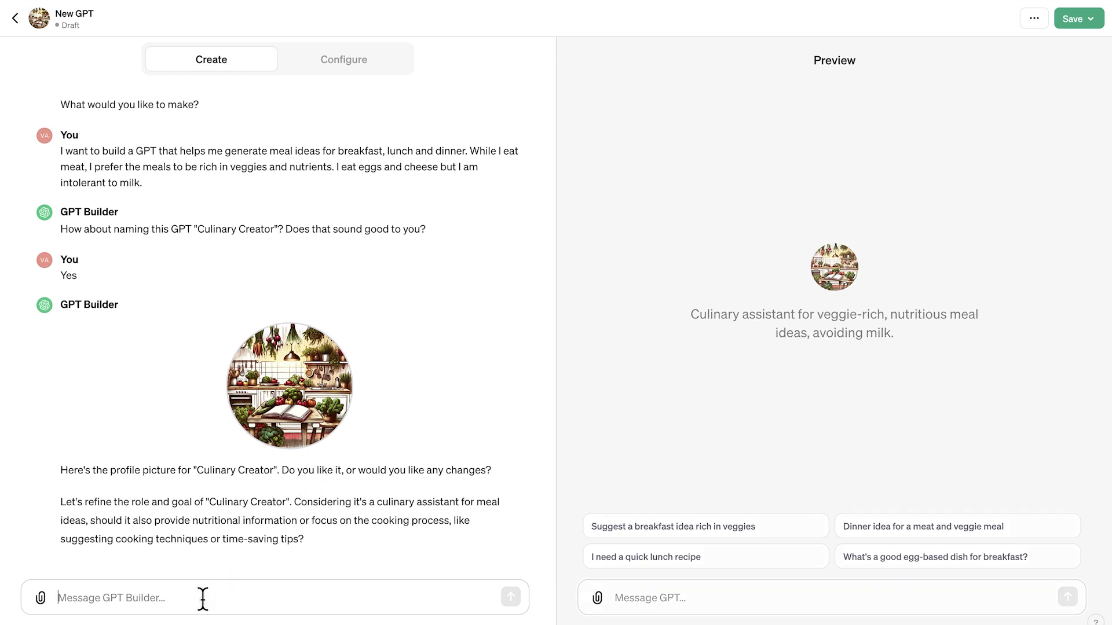
left_click(203, 598)
type("it looks good.")
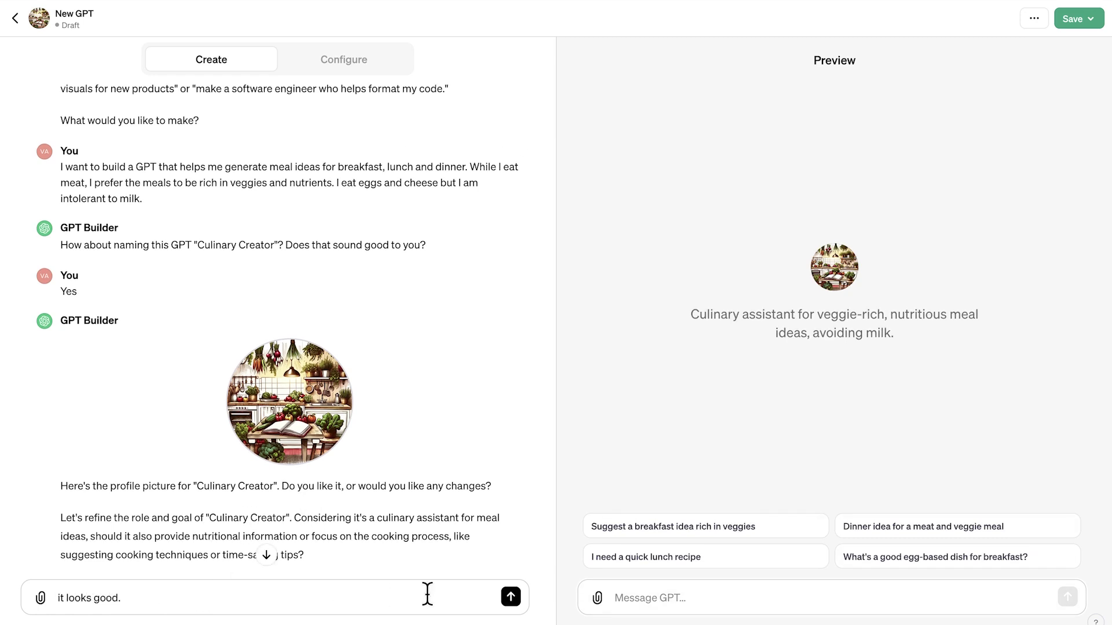
left_click(510, 597)
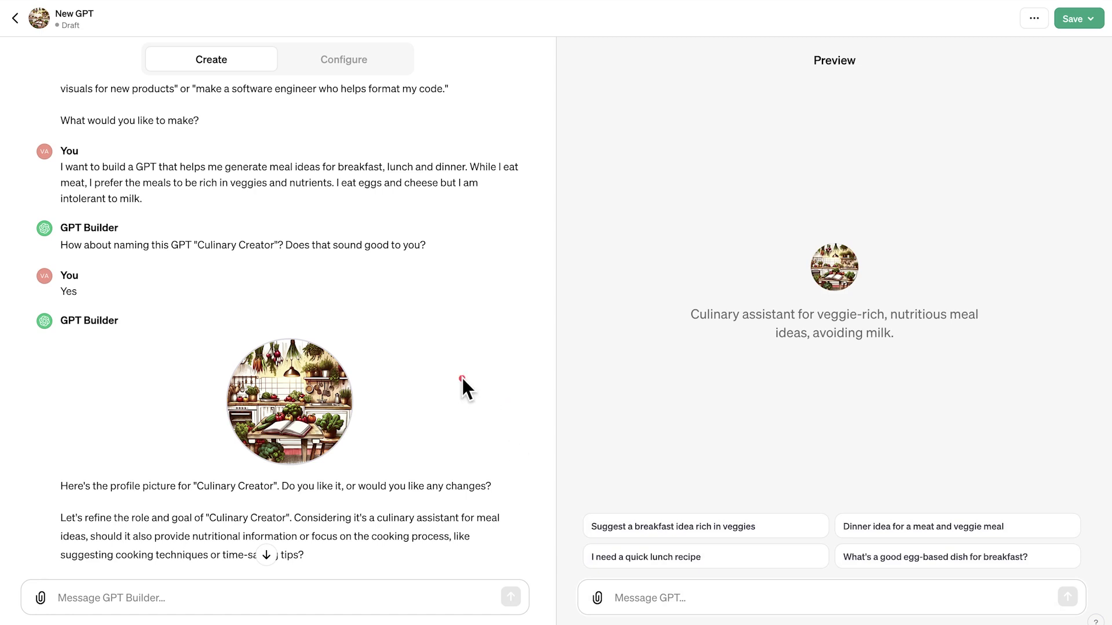
left_click_drag(462, 378, 626, 373)
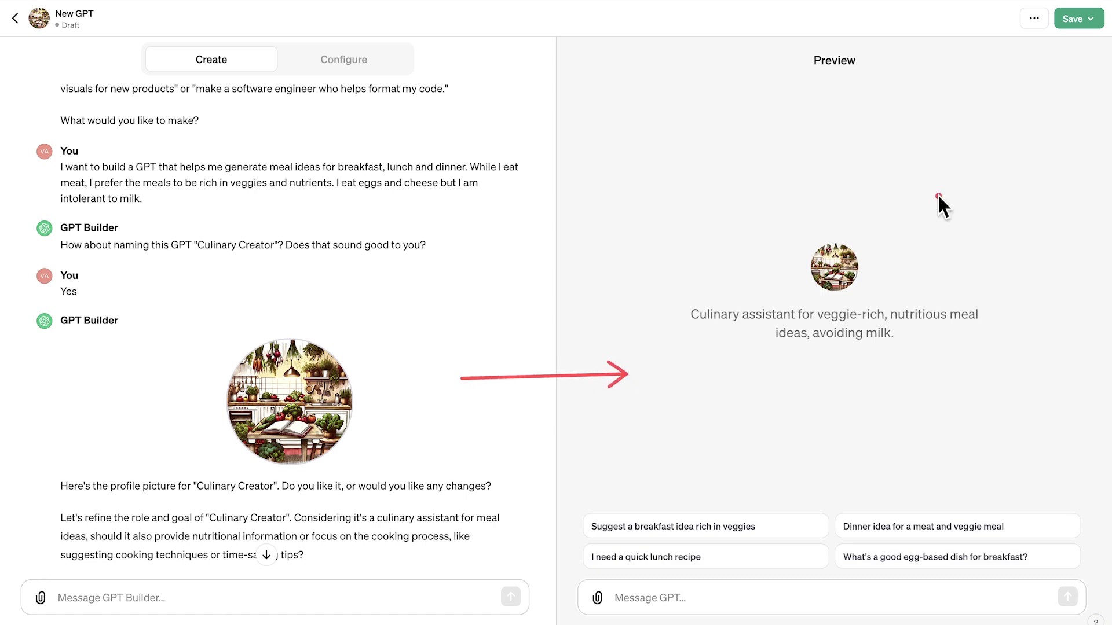
left_click_drag(911, 163, 862, 244)
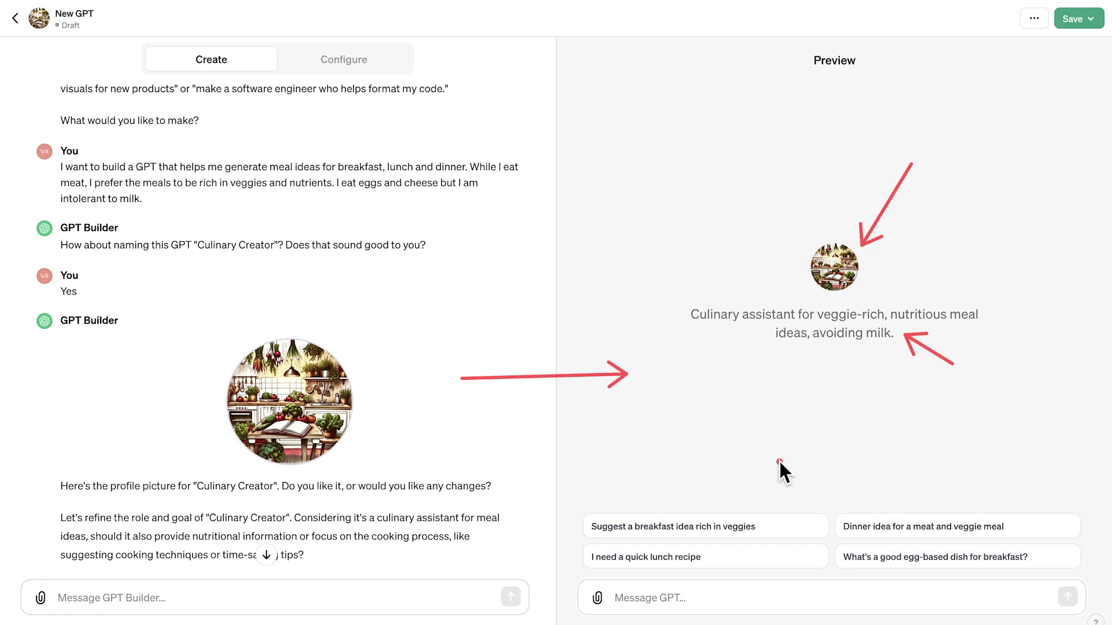
left_click_drag(853, 426, 809, 499)
key("Escape")
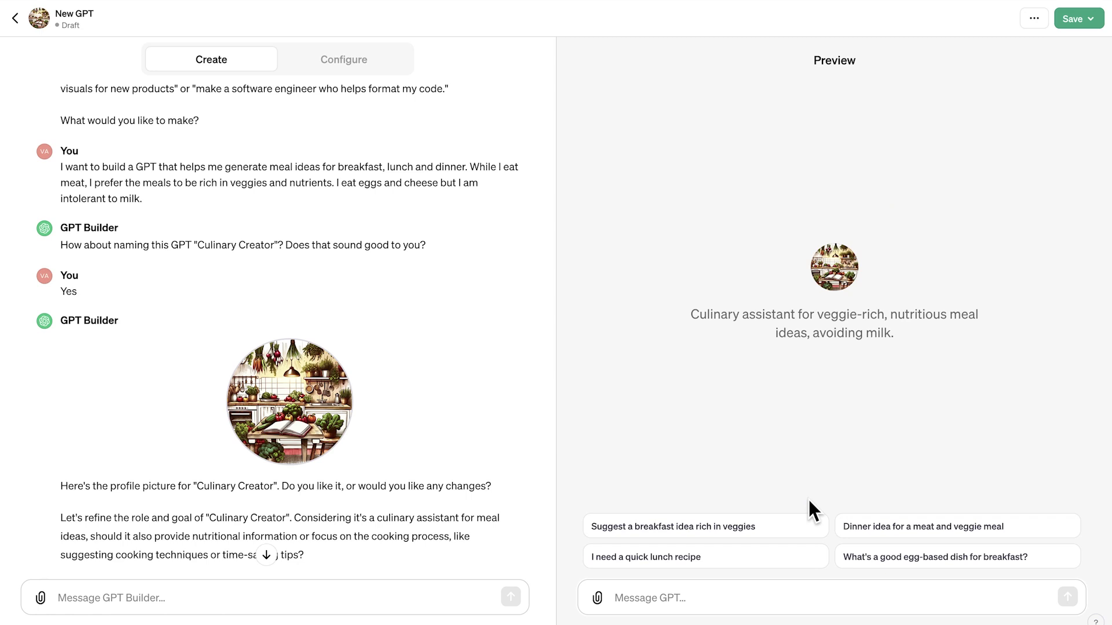
Test the preview with the veggie breakfast starter, then pick Only me under Save without saving
left_click(641, 533)
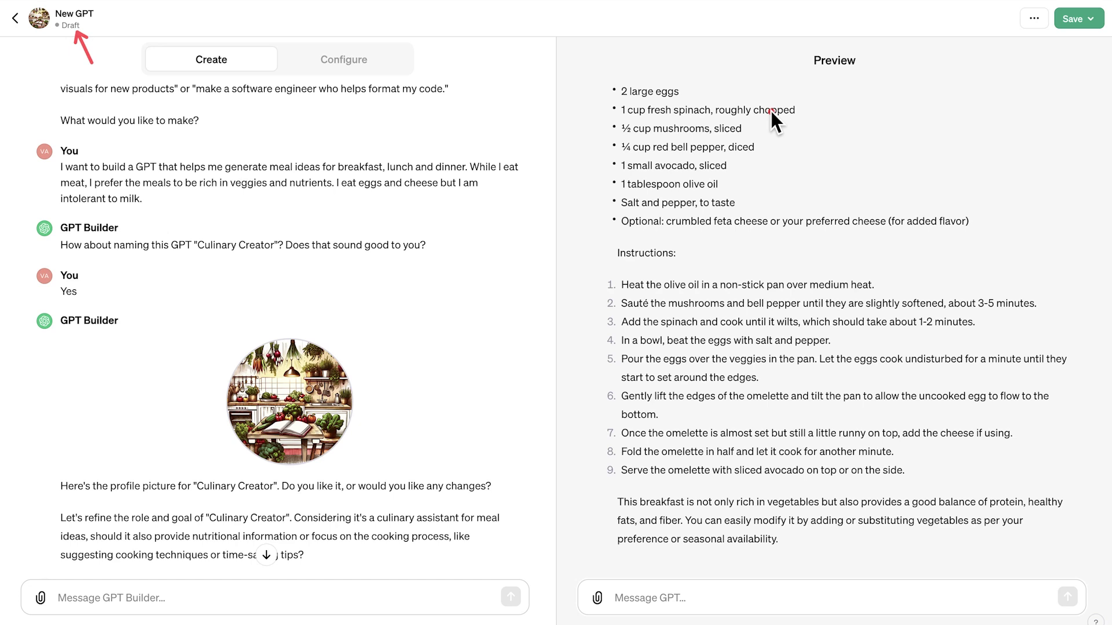
left_click(1074, 18)
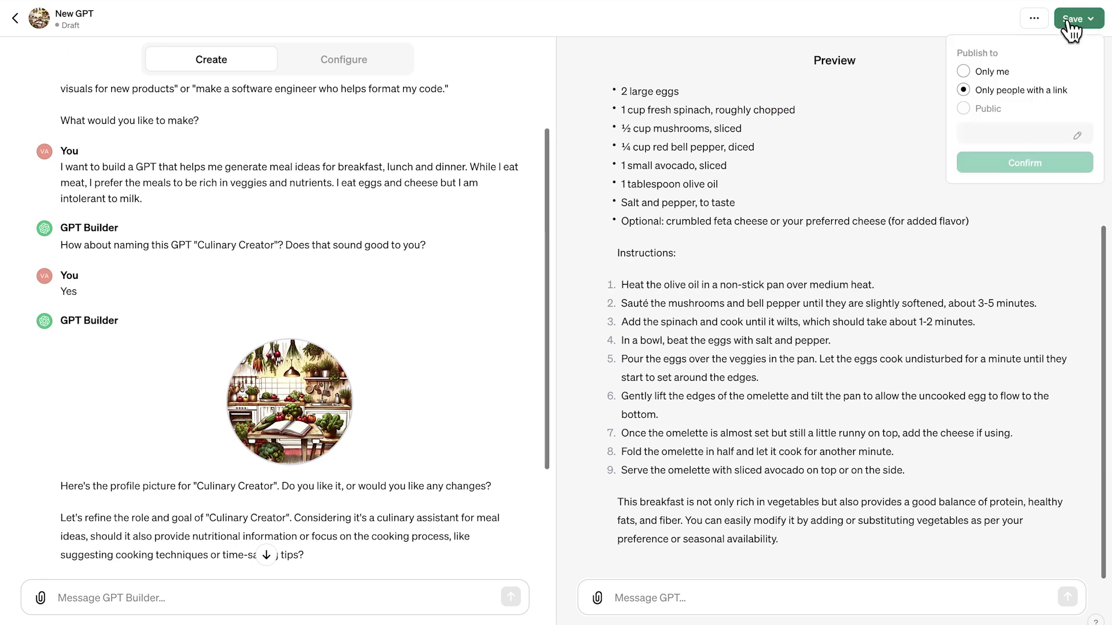
left_click(1002, 72)
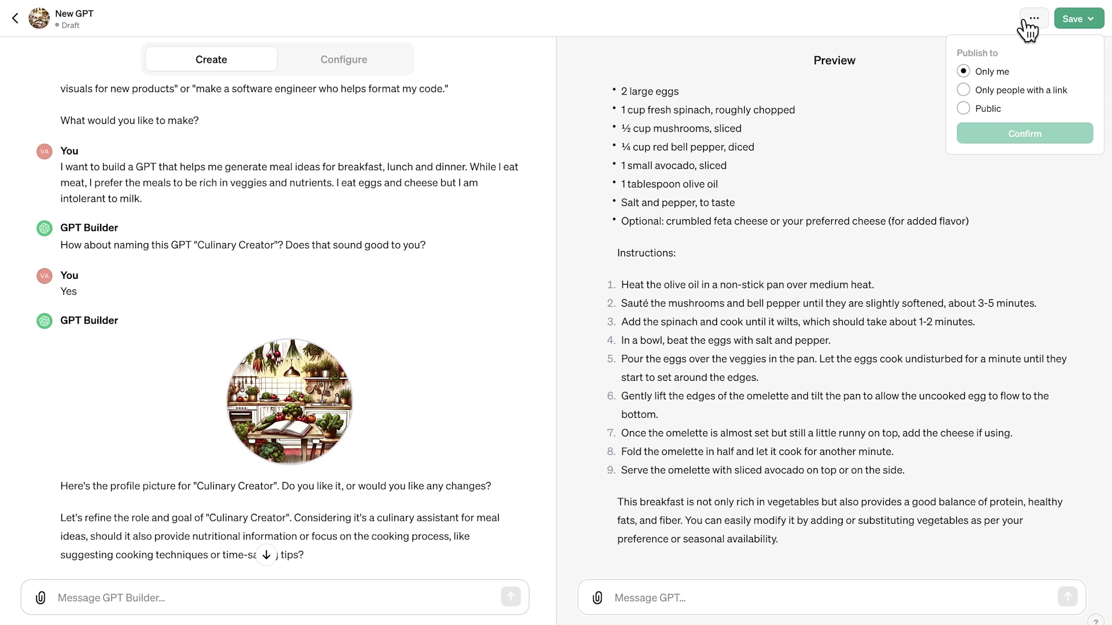
left_click(856, 142)
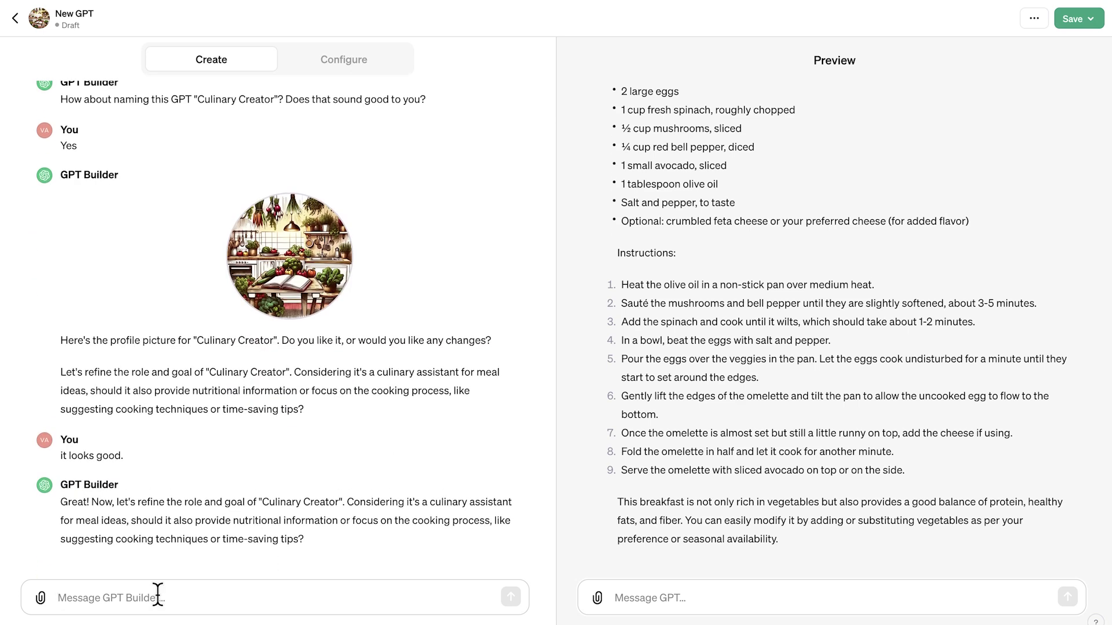
Ask GPT Builder 'What is the name of the GPT?', then send 'Save the name.'
type("What")
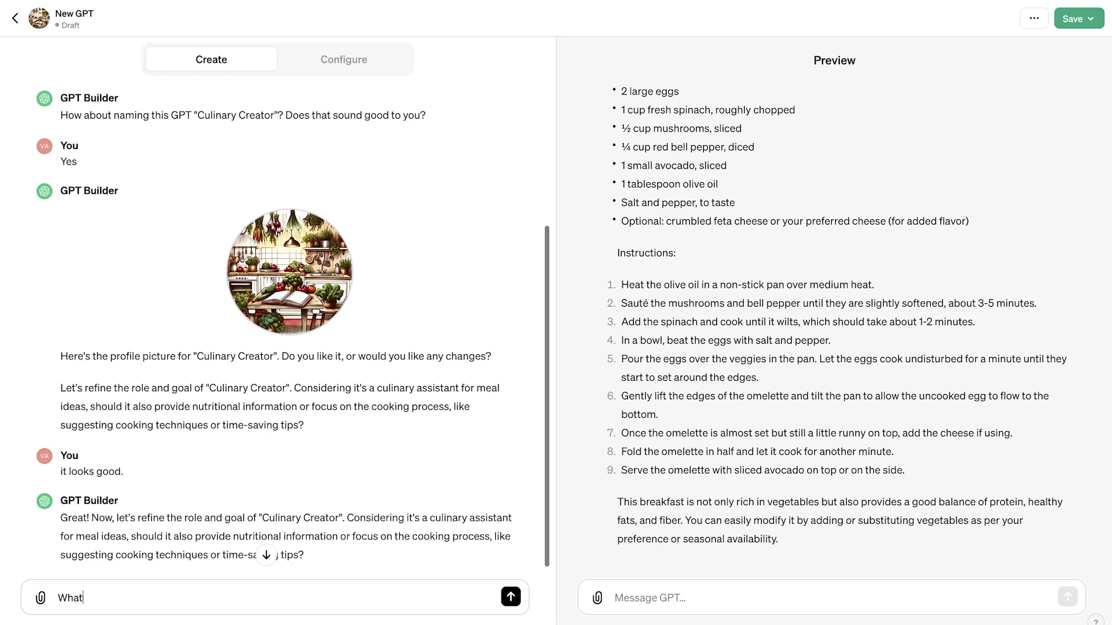
type(" is the name of the GPT?")
left_click(509, 598)
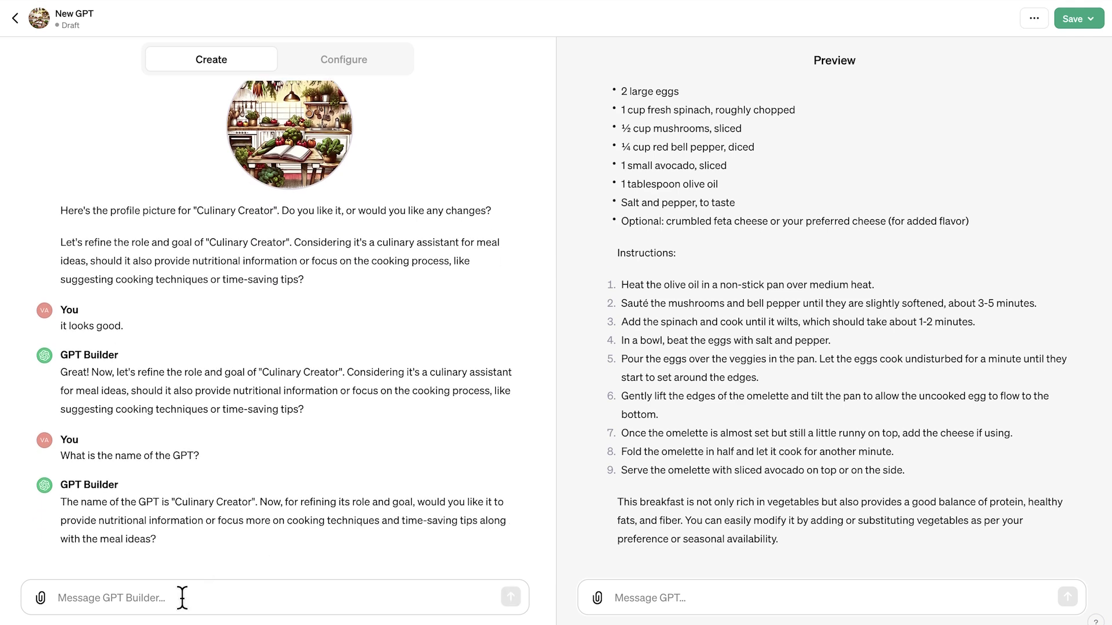
type("Save the name.")
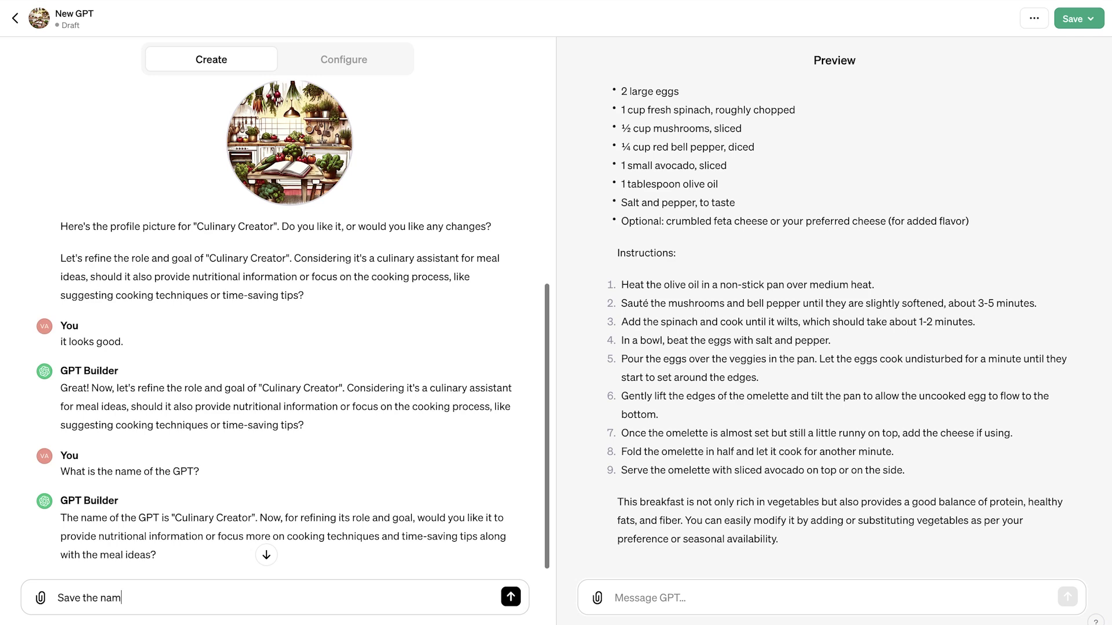
left_click(518, 605)
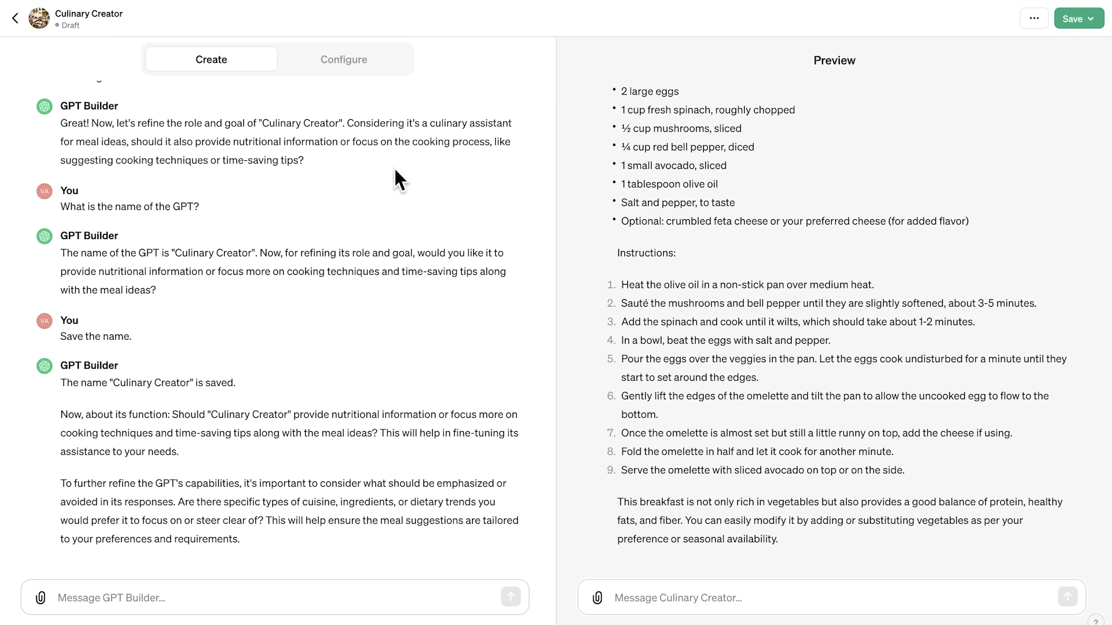
Save Culinary Creator with Only me visibility and confirm, landing on its chat with four starters
left_click(1075, 19)
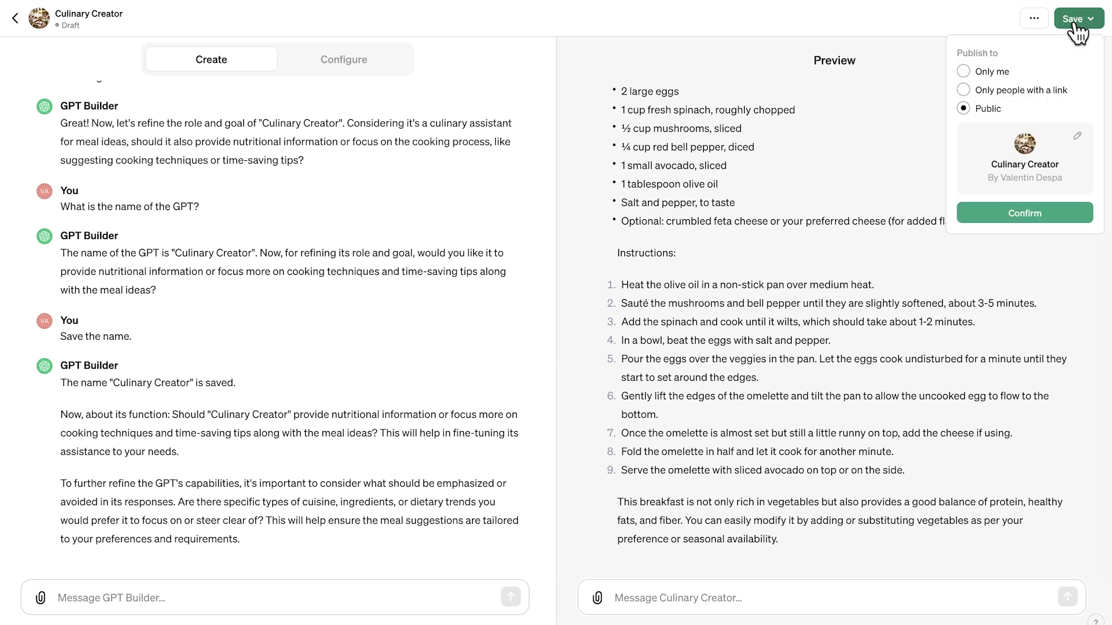
left_click(998, 72)
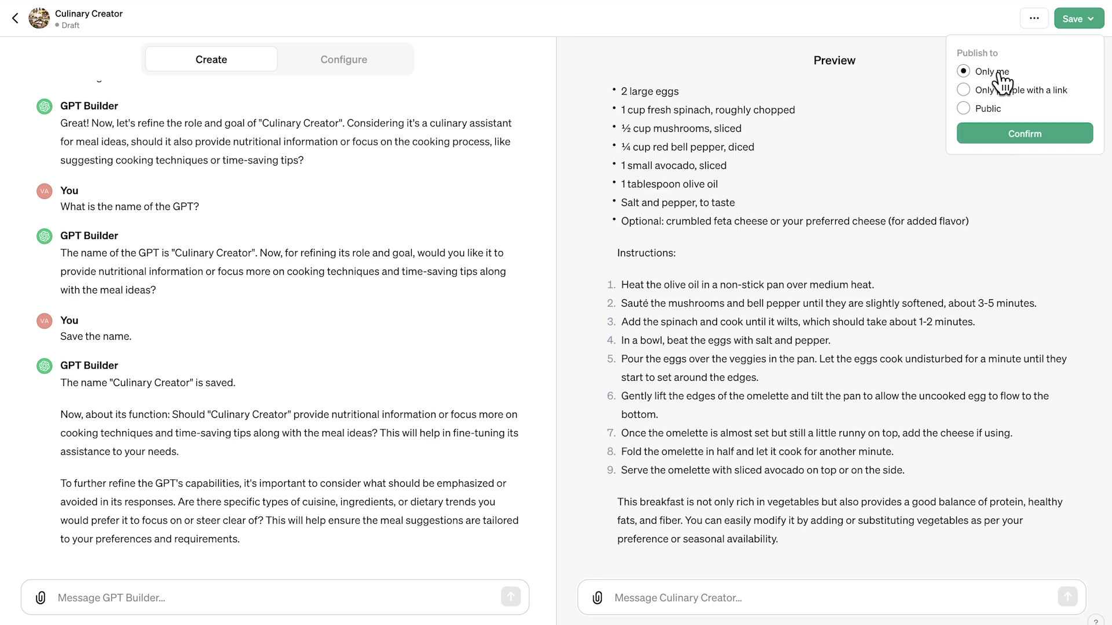
left_click(1014, 134)
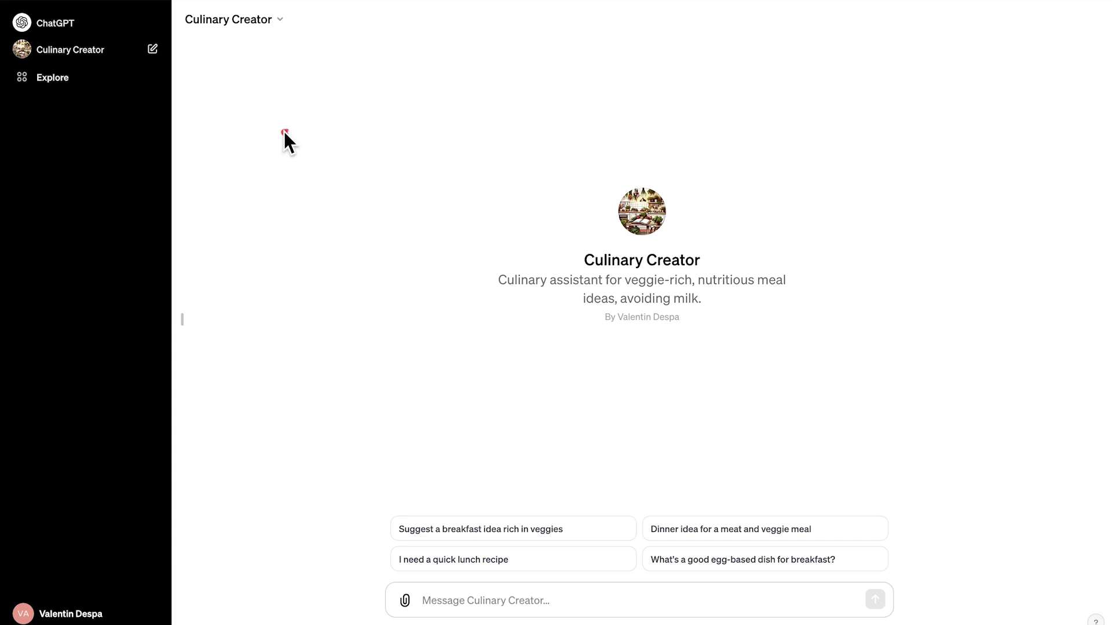
left_click_drag(284, 132, 146, 123)
left_click(184, 319)
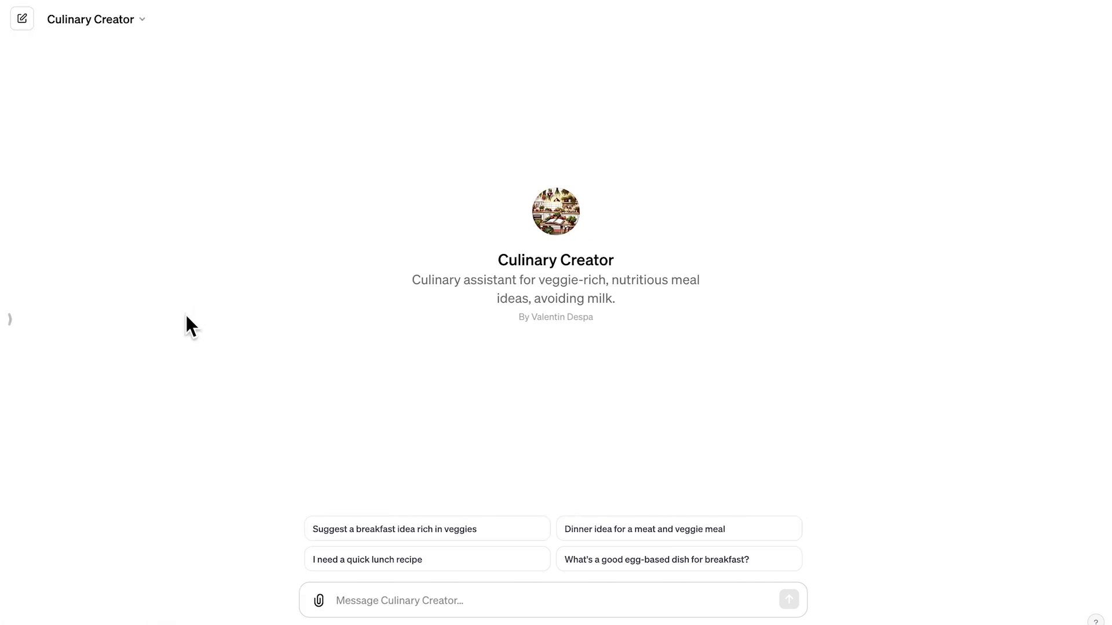
left_click(9, 320)
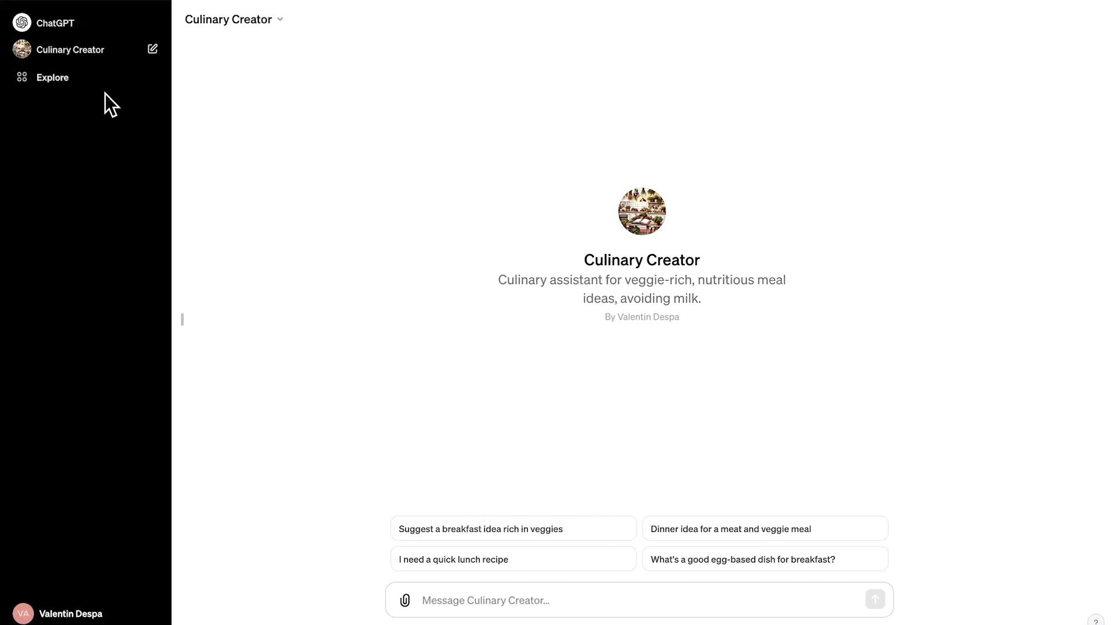
left_click(70, 26)
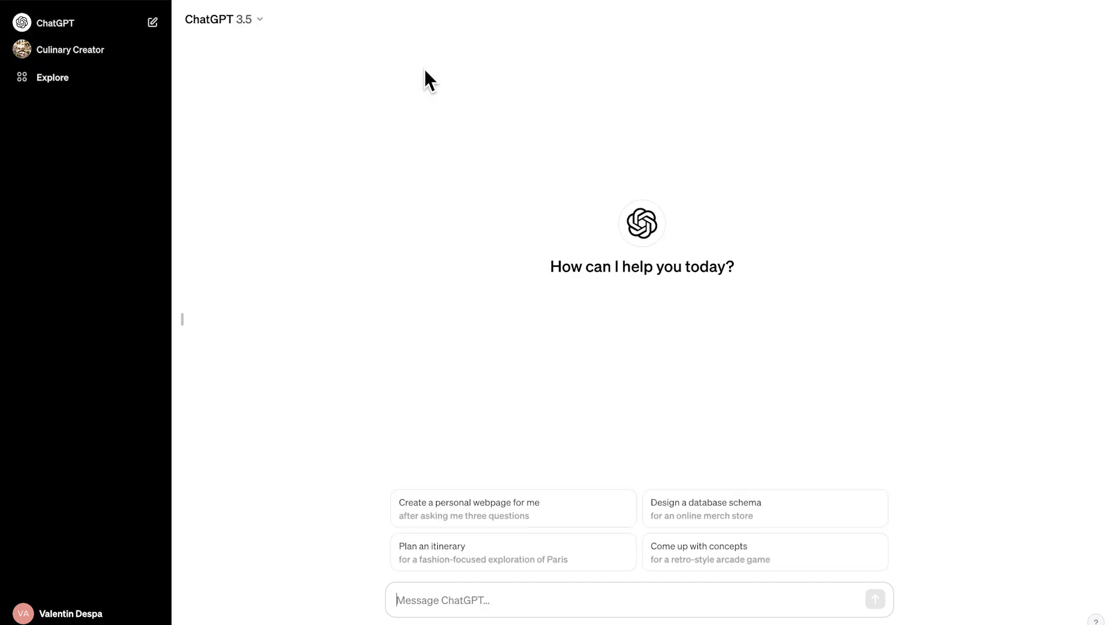
left_click(78, 53)
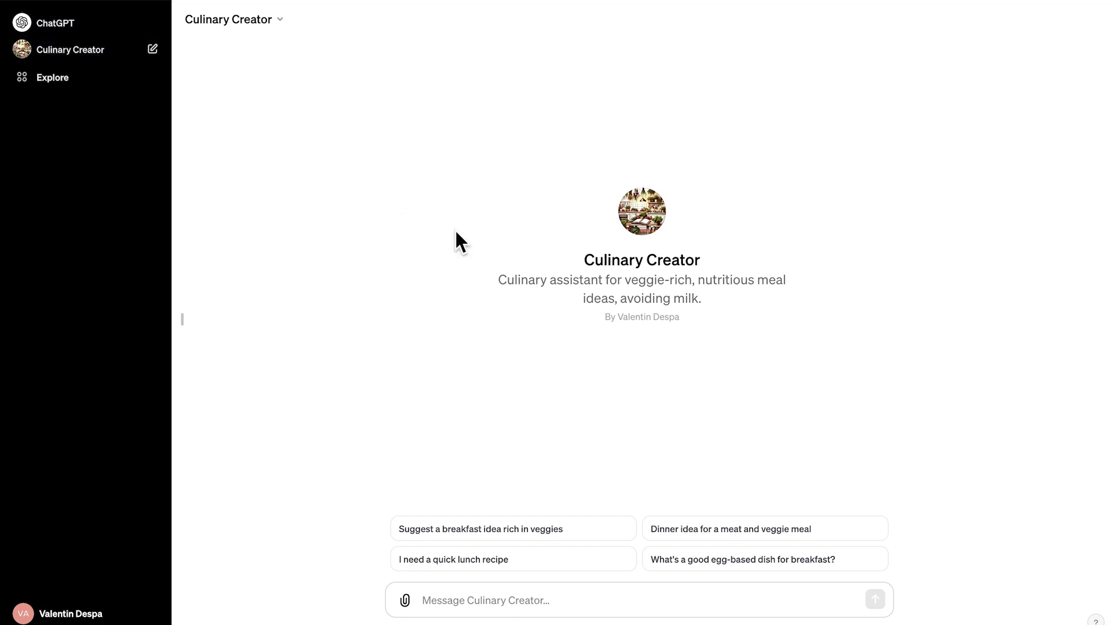
Send the 'I need a quick lunch recipe' starter to Culinary Creator
left_click(480, 562)
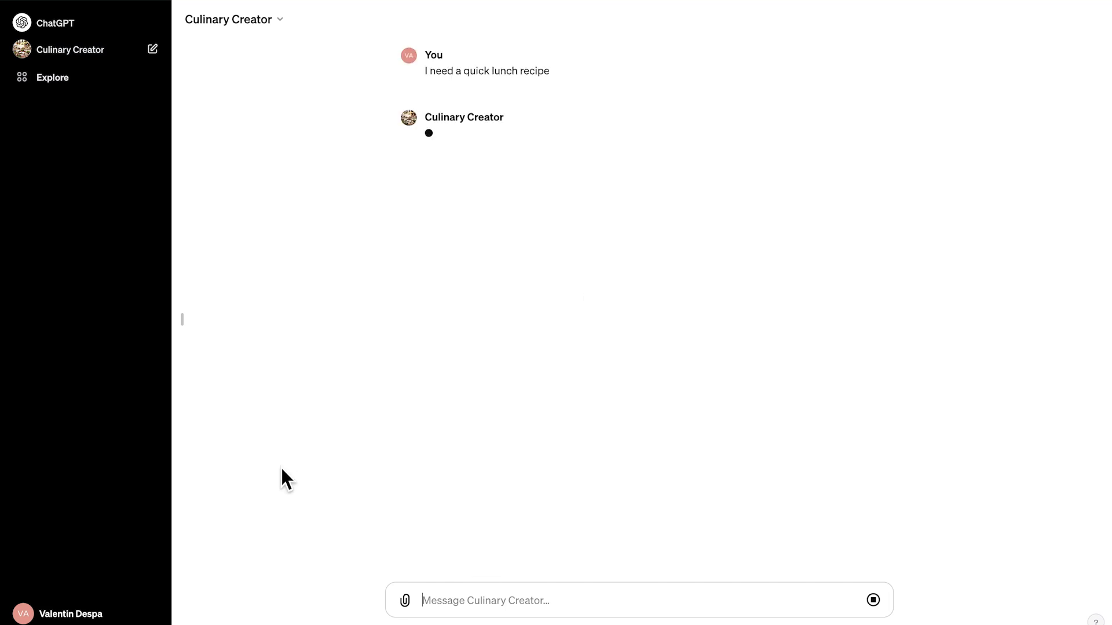